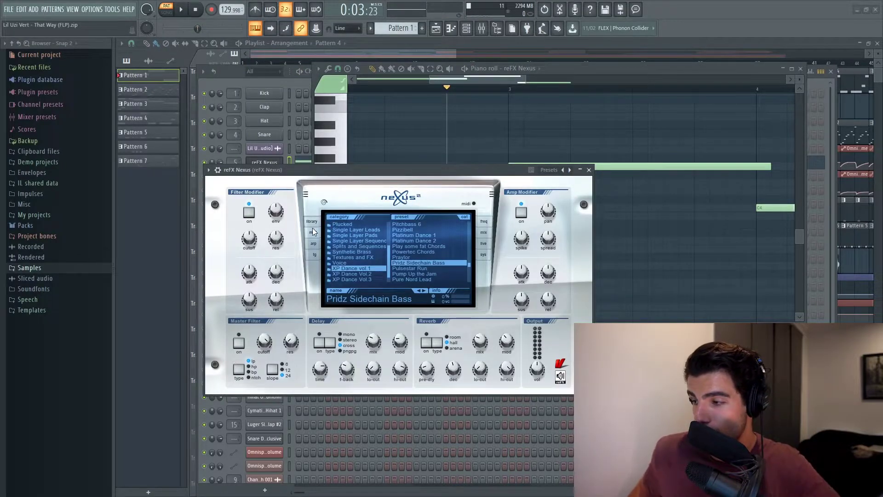
Inspect the Nexus bass preset's modulation and portamento settings and the Fruity parametric EQ 2 on its mixer insert while playing Pattern 1.
left_click(313, 233)
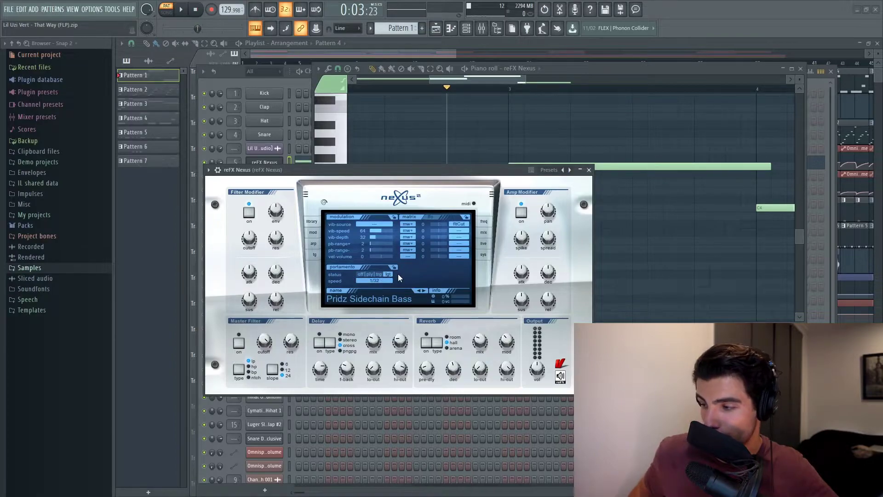
left_click(375, 280)
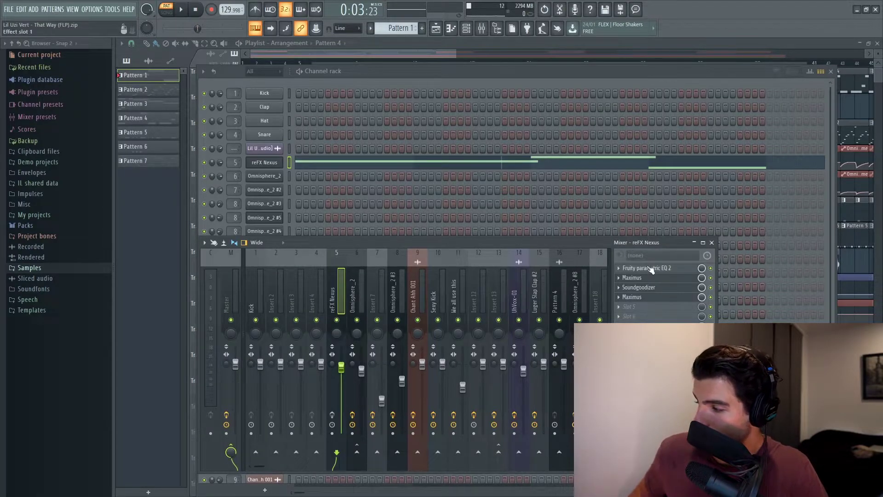
left_click(667, 271)
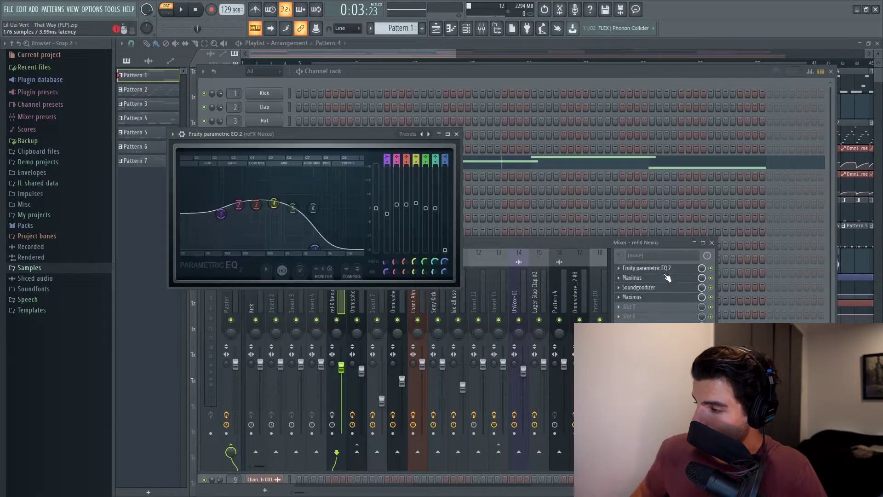
key("space")
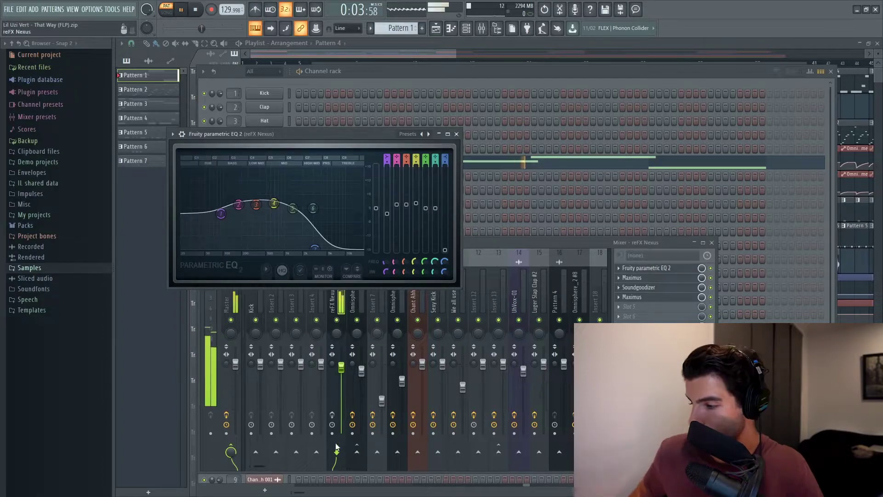
left_click(332, 416)
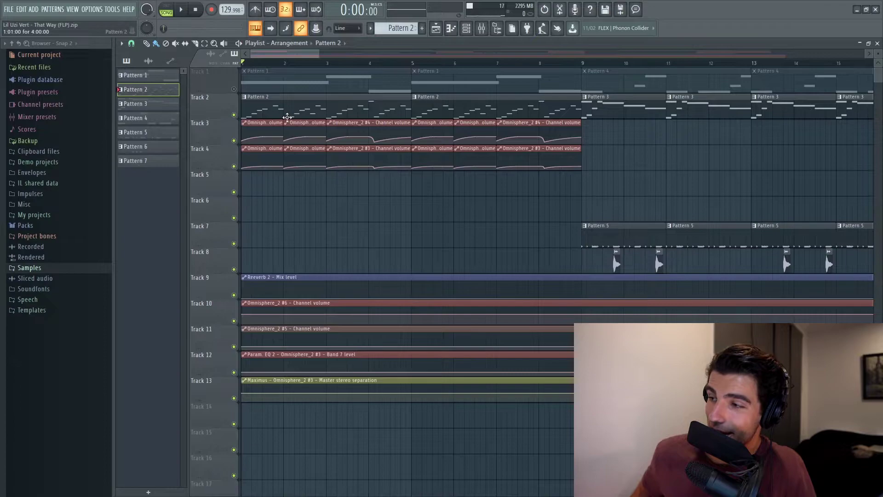
Play Pattern 2 and inspect the guitar patches in Omnisphere_2 #3 and #4, including the common effects rack of #4.
double_click(287, 109)
key("space")
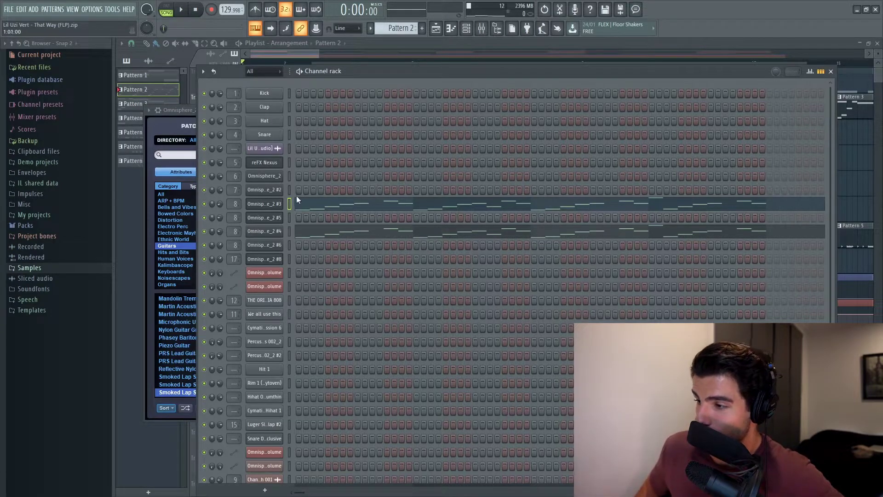
left_click(267, 204)
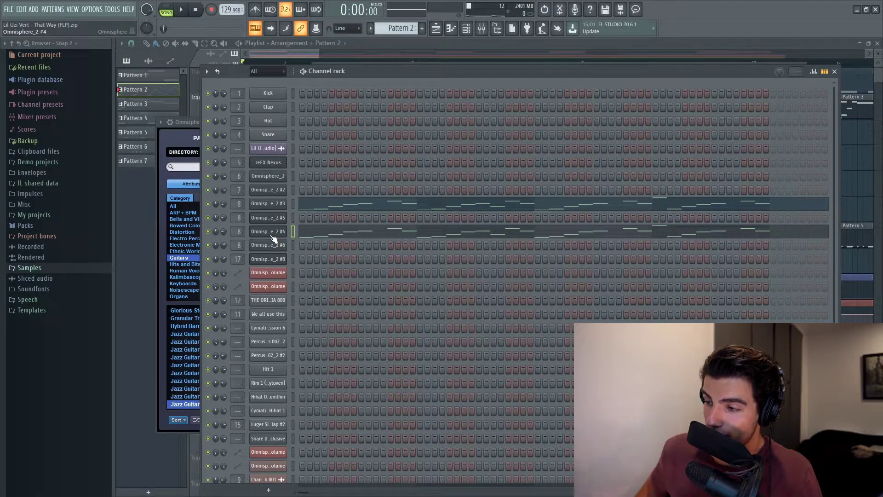
left_click(271, 233)
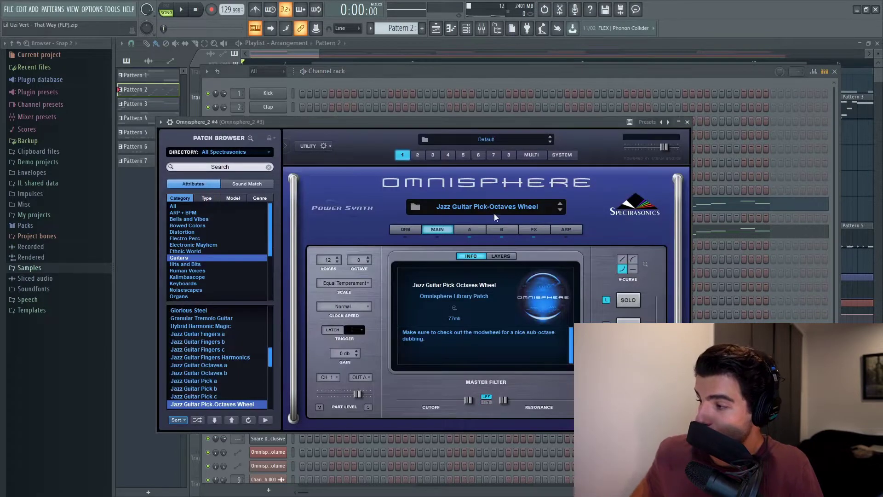
left_click(532, 228)
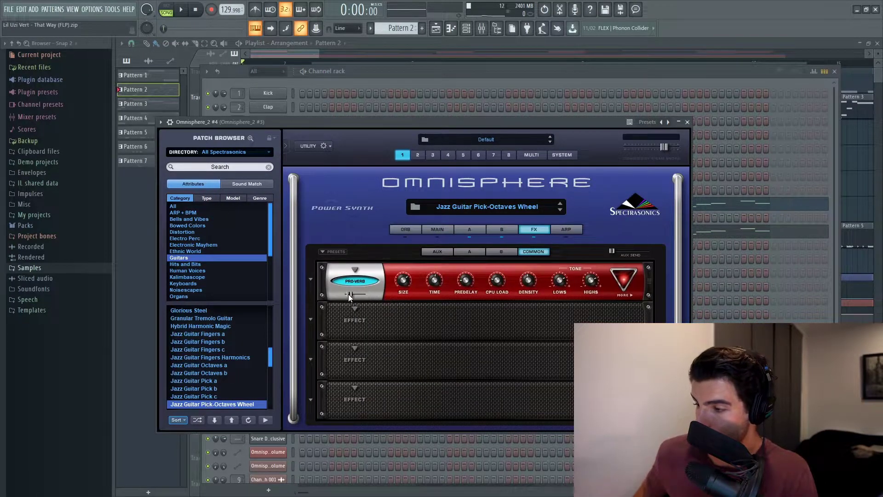
key("Escape")
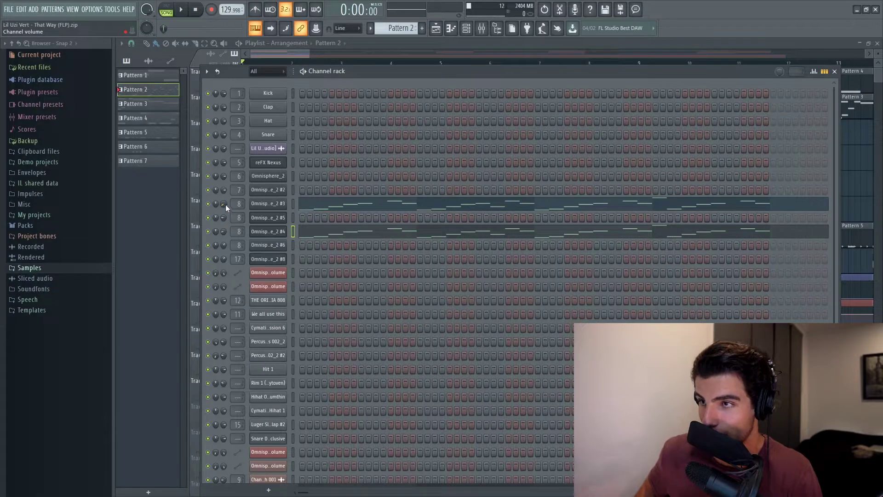
key("Escape")
Examine the Omnisphere channel volume automation clips on tracks 3 and 4 and play the arrangement from the start.
scroll(266, 134, "up", 2)
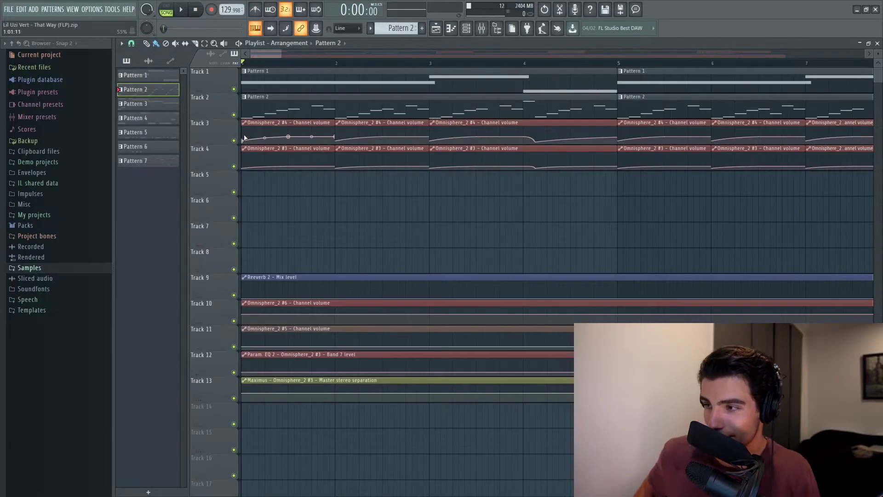
scroll(271, 75, "down", 3)
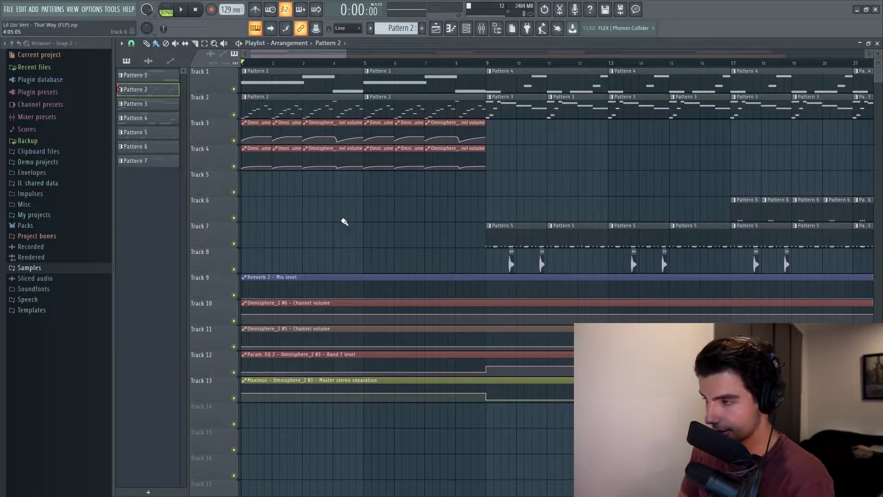
key("space")
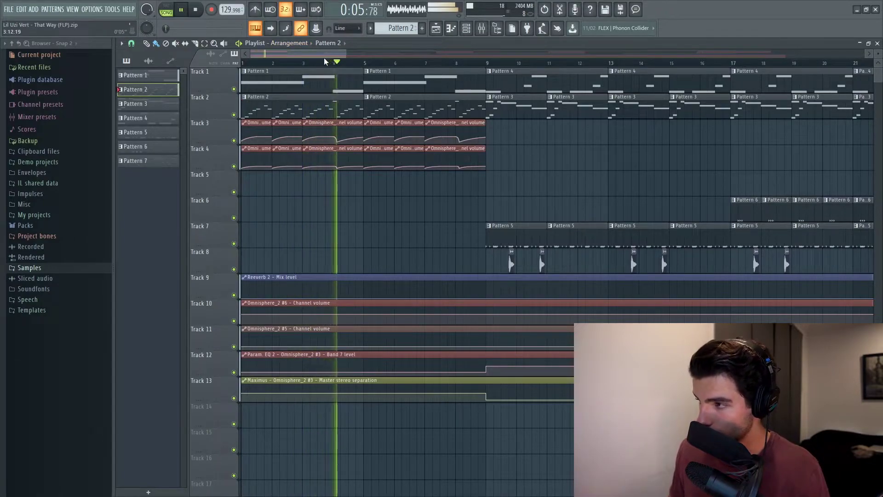
key("space")
Play the arrangement from bar 9, where the Pattern 3, 4 and 5 clips begin.
left_click(486, 63)
left_click_drag(477, 80, 221, 185)
right_click(370, 226)
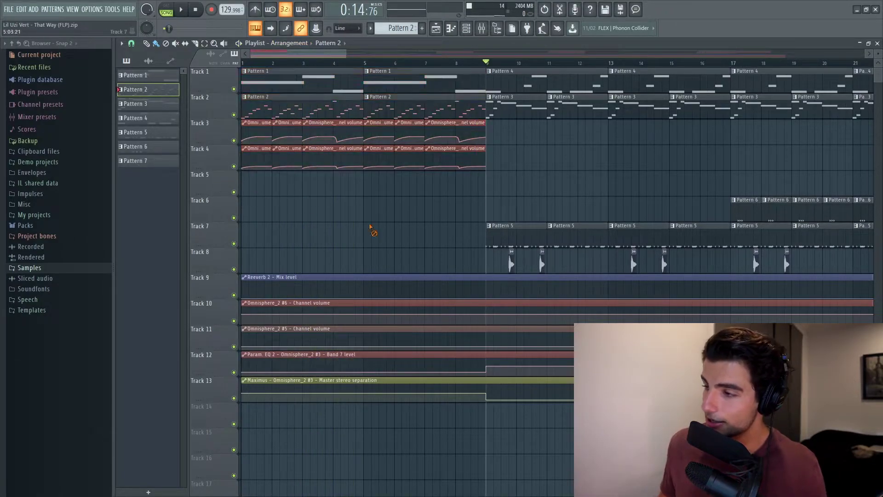
key("space")
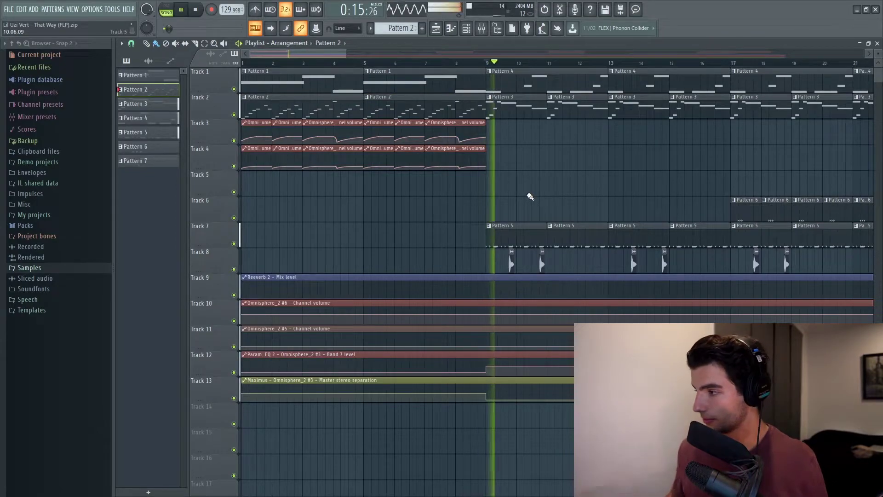
scroll(518, 134, "up", 2, "ctrl")
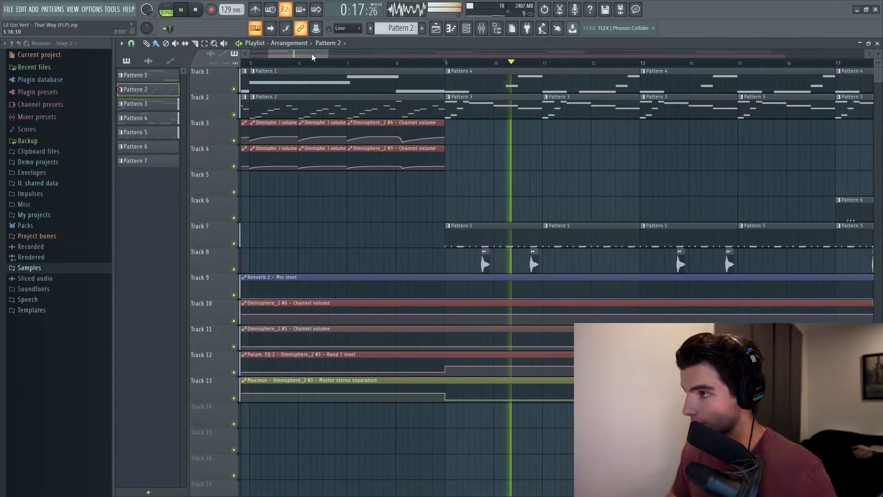
left_click_drag(315, 52, 321, 53)
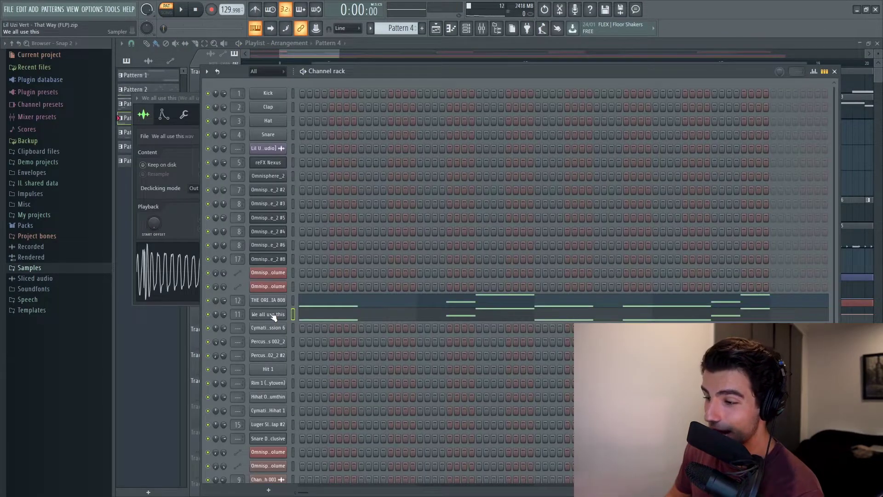
Open the sampler settings of the "We all use this" channel in Pattern 4 and inspect its waveform.
left_click(273, 317)
left_click(273, 317)
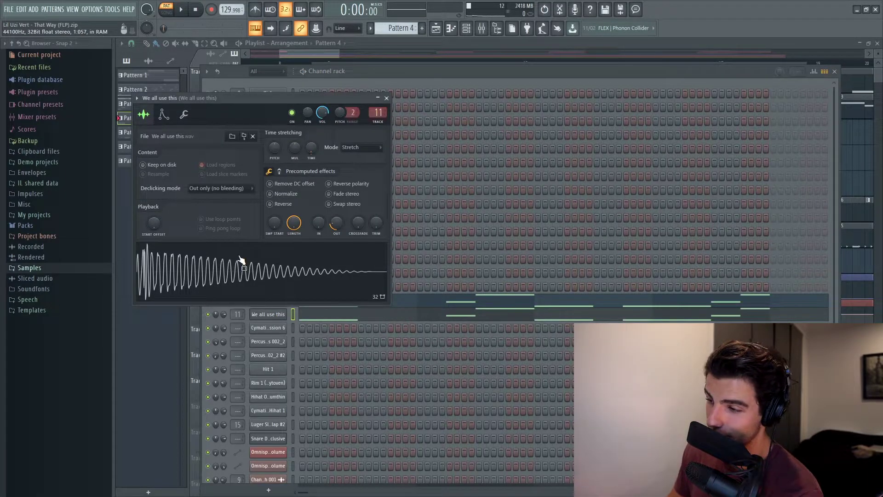
left_click(521, 69)
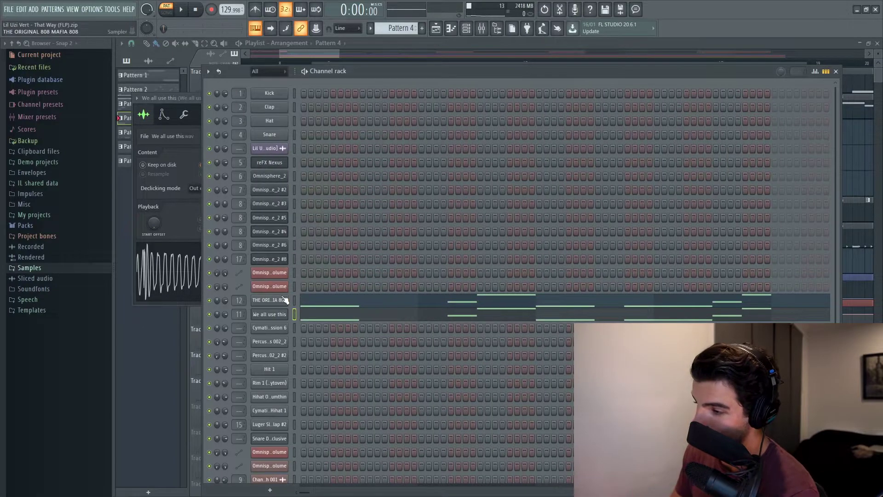
Audition the THE ORIGINAL 808 MAFIA 808 sample and play back the layered 808 notes of Pattern 4.
left_click(270, 300)
left_click_drag(291, 160, 269, 116)
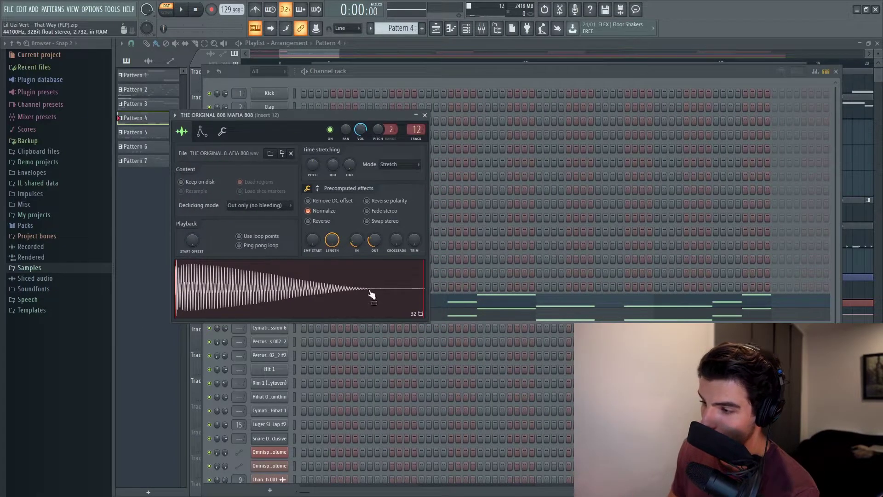
left_click(292, 288)
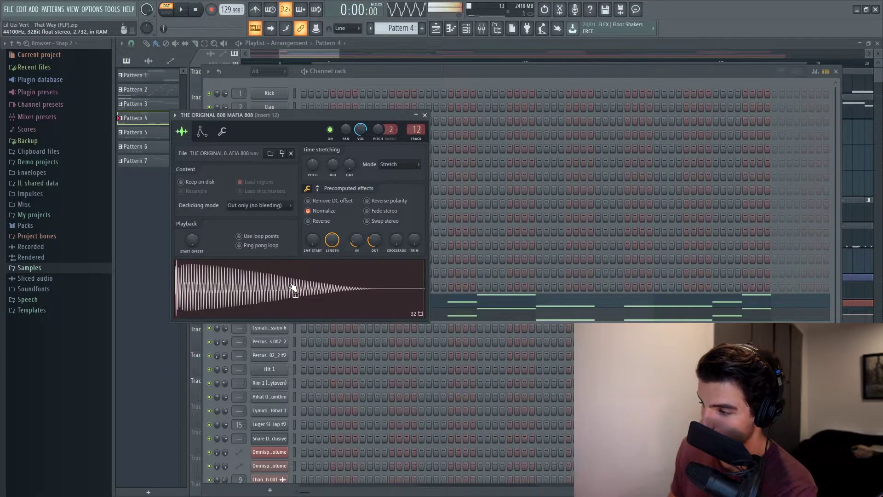
left_click(488, 84)
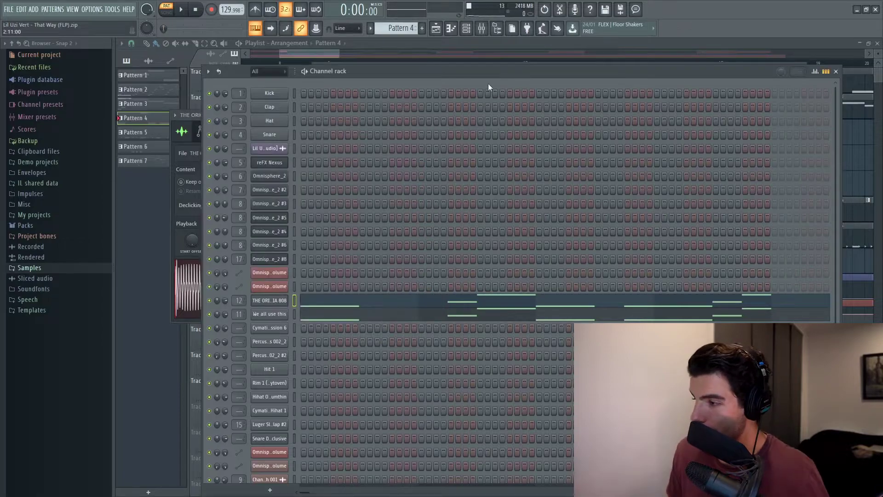
key("space")
left_click(379, 305)
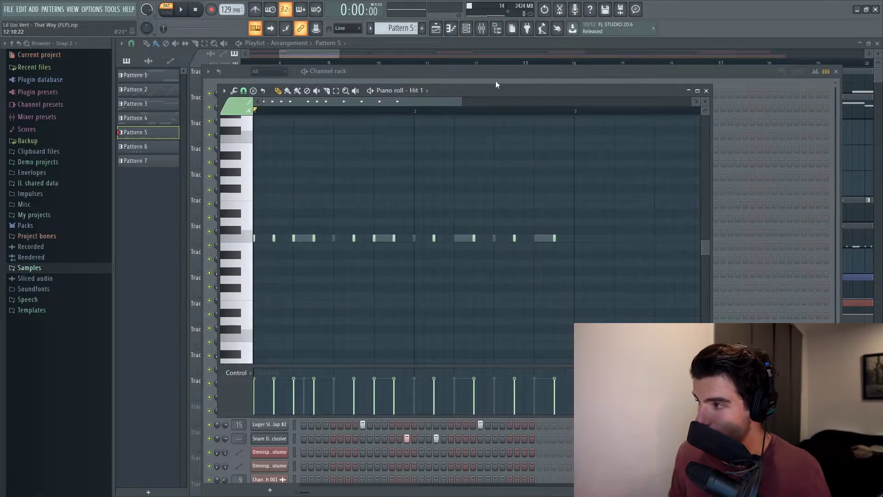
Return from the Hit 1 notes to the channel rack and play the Pattern 5 drum sequence.
left_click(493, 76)
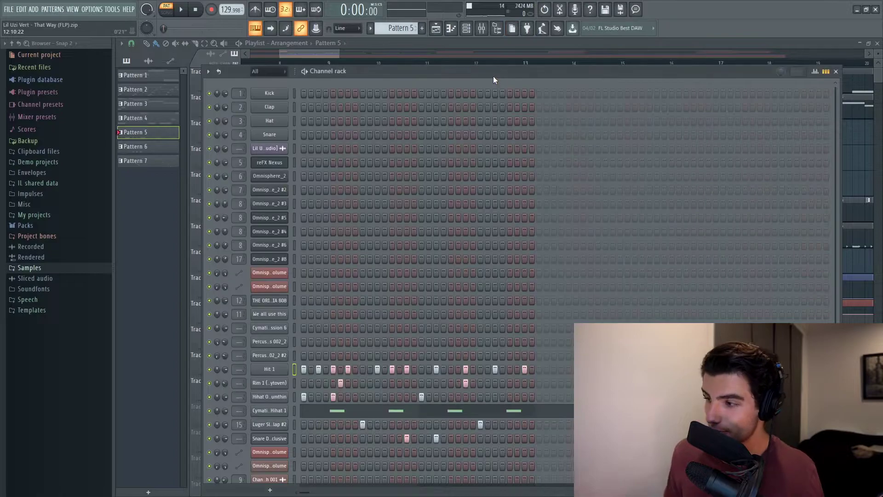
key("space")
scroll(513, 294, "down", 3)
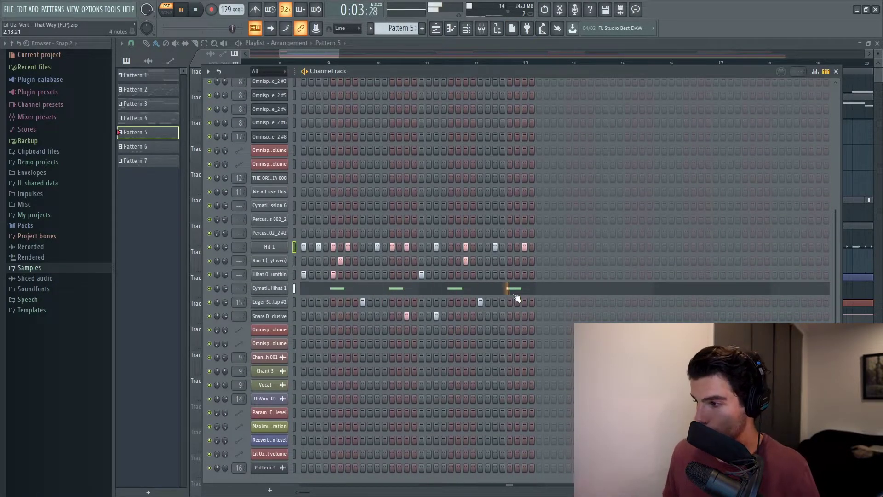
key("space")
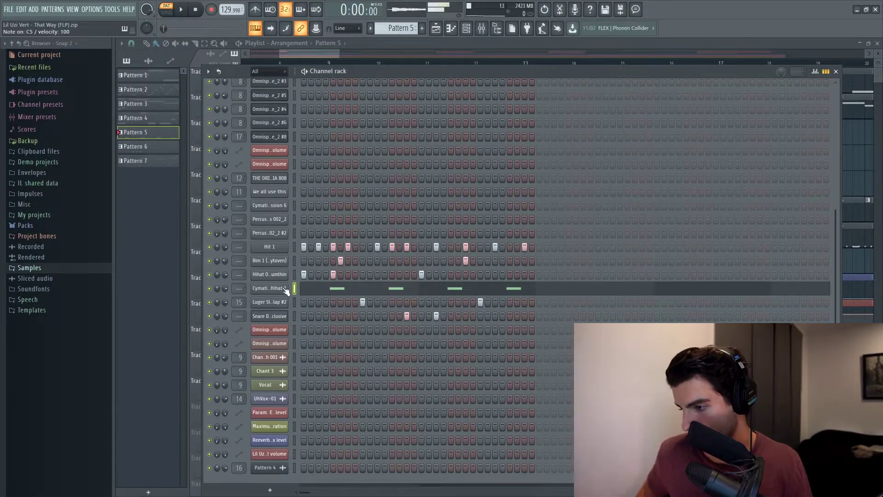
Audition the Rim 1, Luger clap #2 and UhVox-01 samples one by one.
left_click(270, 260)
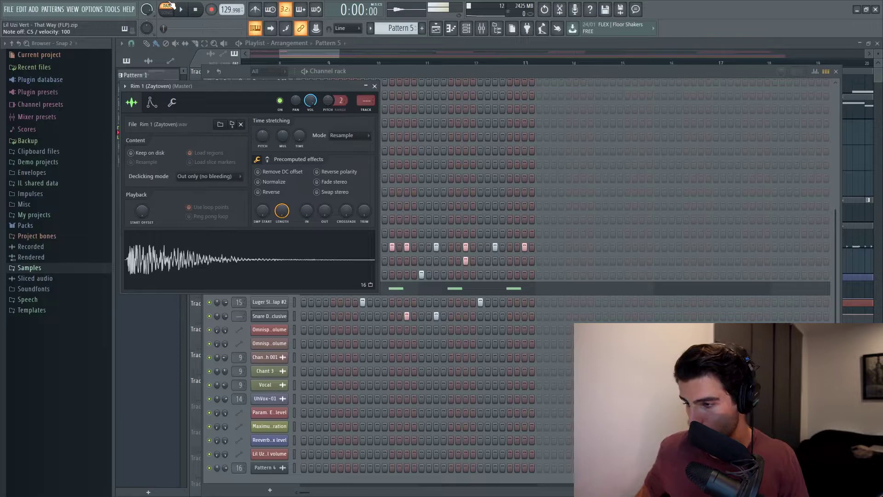
left_click(269, 302)
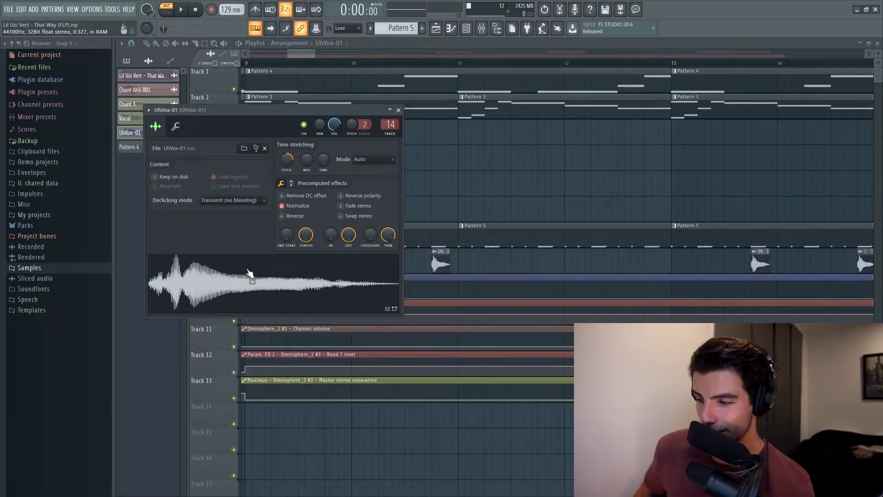
left_click(280, 306)
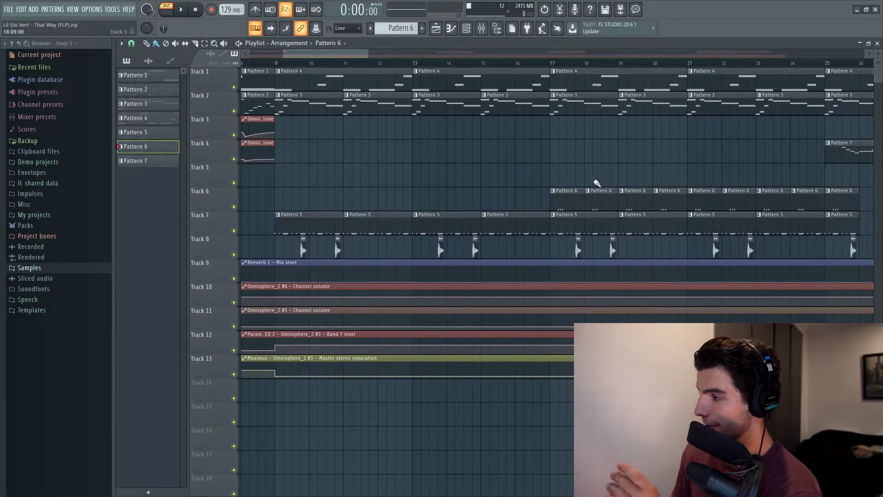
Open and play Pattern 6 from track 6, and play the Pattern 7 melody in pattern mode.
double_click(573, 197)
key("space")
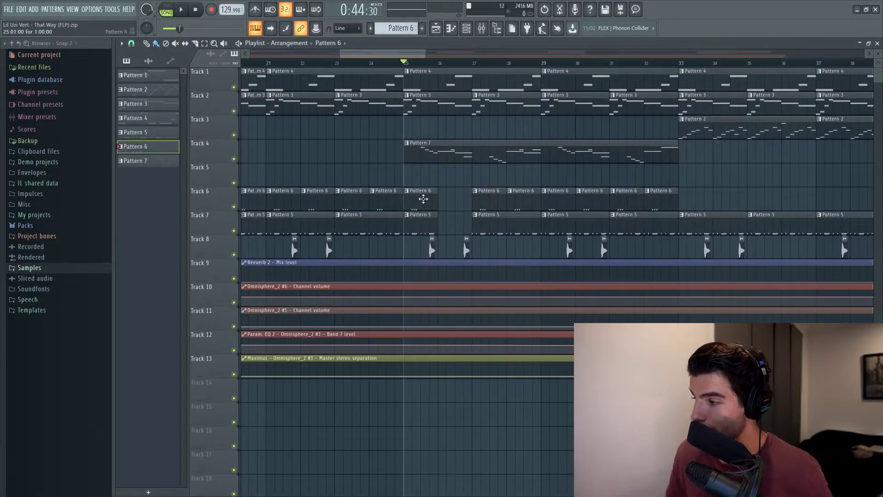
double_click(447, 153)
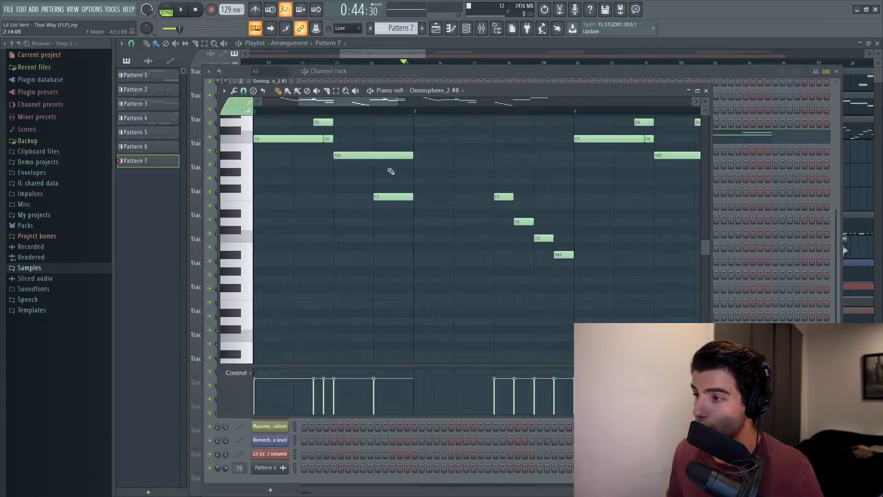
left_click(166, 8)
key("space")
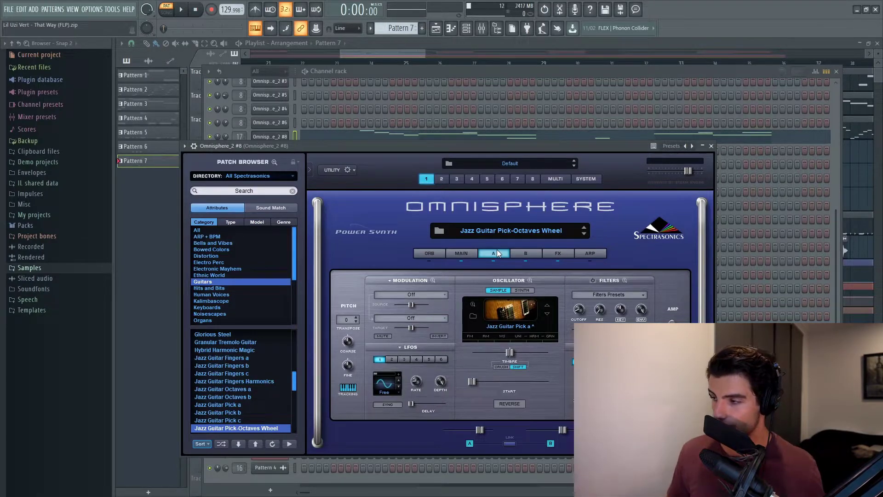
Replay the Pattern 7 melody and show the main page of the Omnisphere_2 #8 guitar patch.
left_click(494, 138)
key("space")
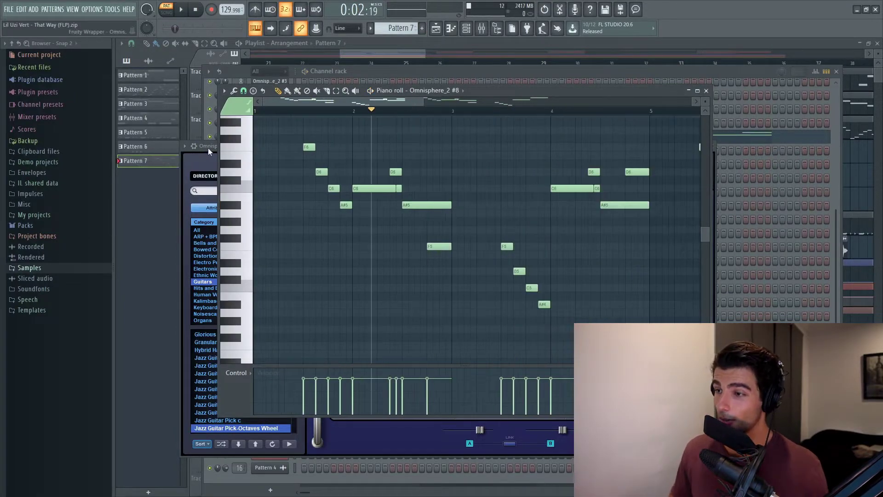
left_click(209, 148)
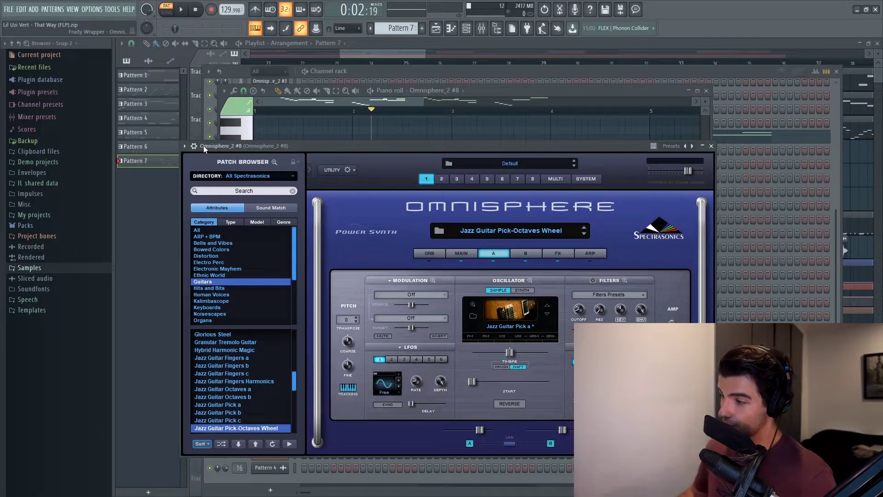
left_click(464, 254)
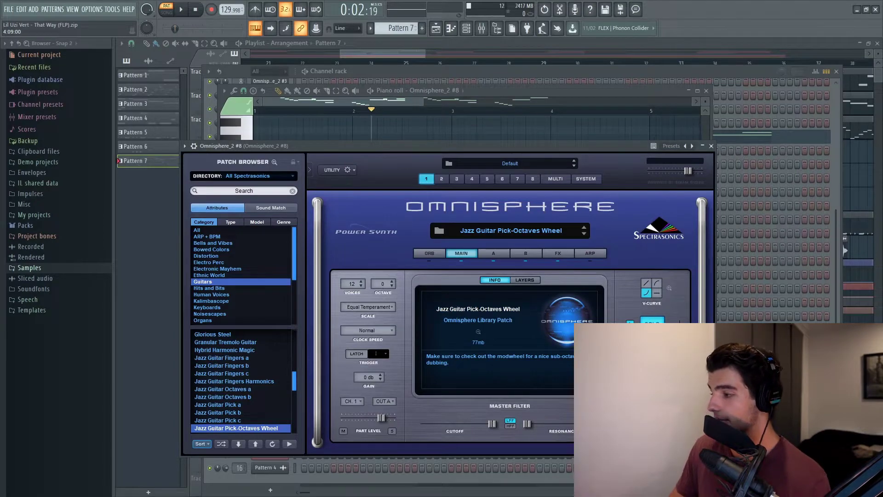
Mute track 1 and play the Pattern 3 audio clips on track 5 from bar 73.
mouse_move(680, 328)
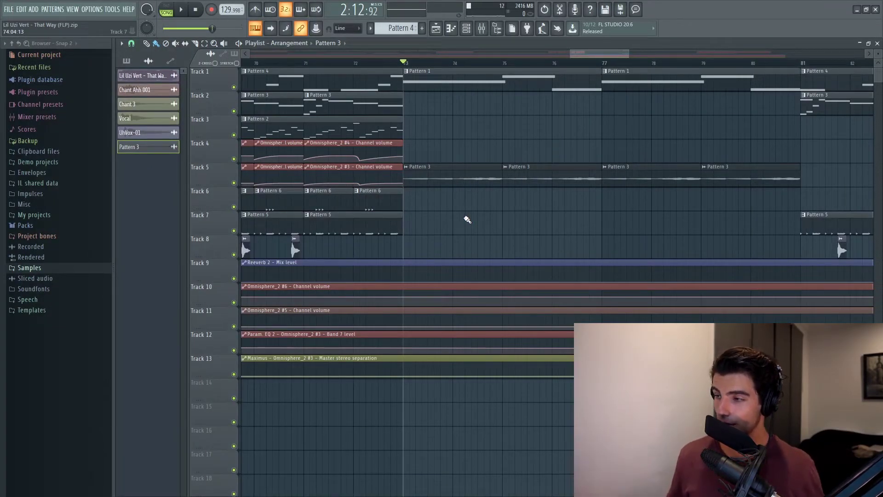
left_click(234, 87)
key("space")
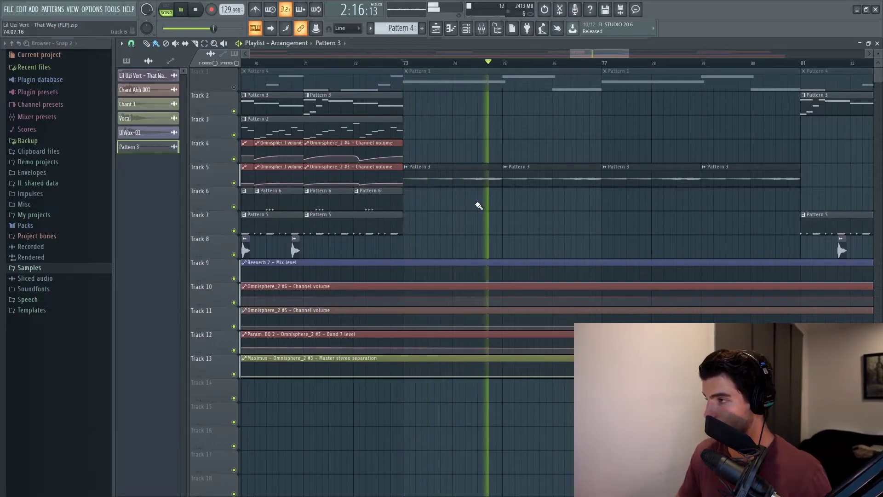
key("space")
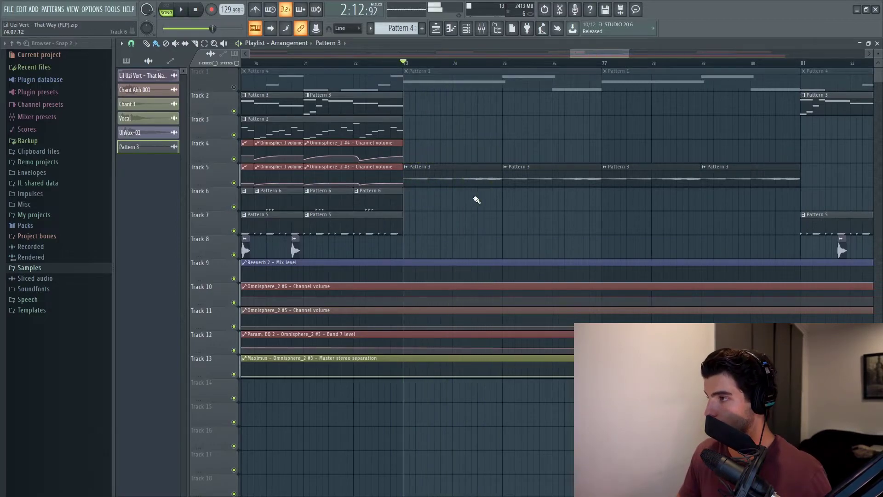
Unmute track 1 and play the same section with Pattern 1 included.
left_click(233, 87)
key("space")
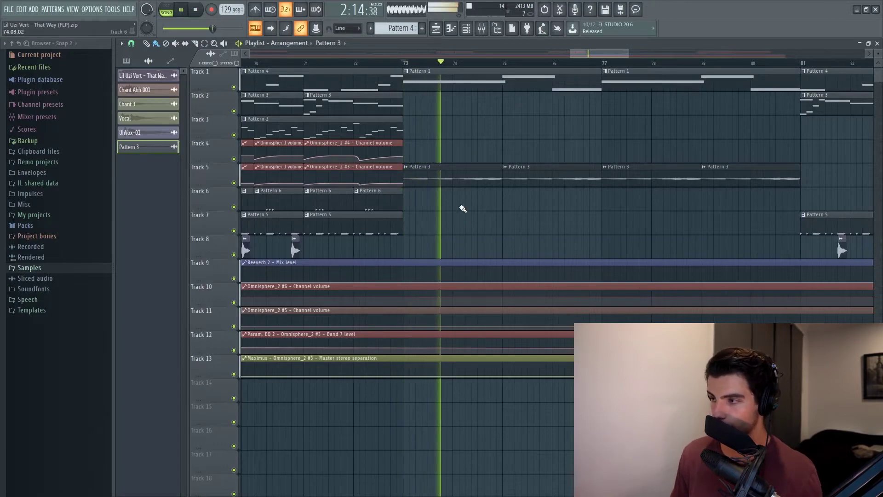
key("space")
Open Pattern 3's Omnisphere_2 #5 notes in the piano roll and play the pattern in pattern mode.
double_click(371, 111)
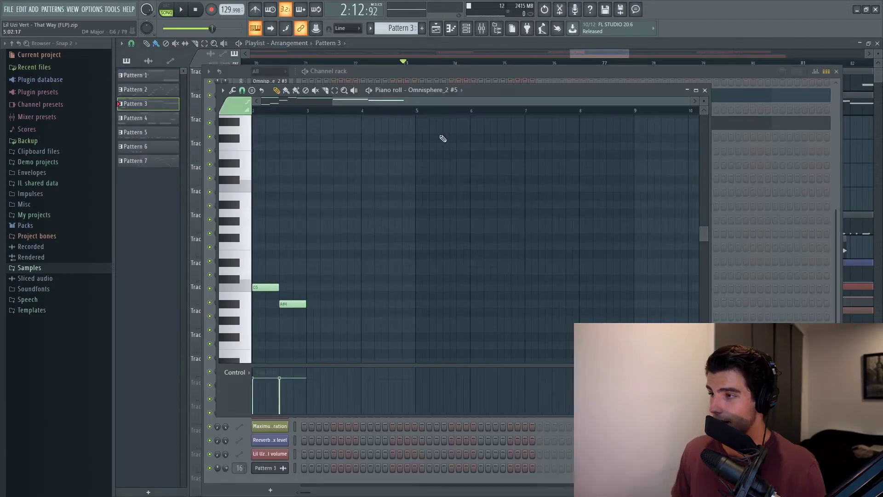
left_click_drag(443, 102, 369, 102)
key("l")
key("space")
scroll(343, 285, "down", 3)
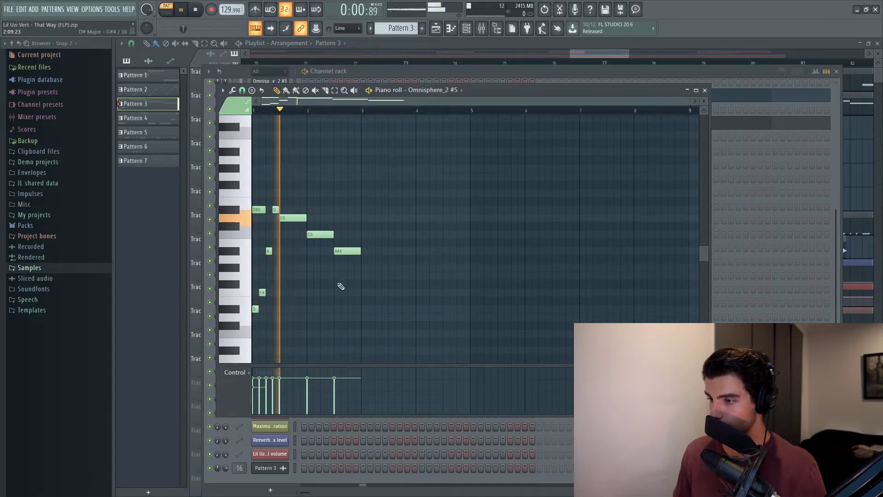
scroll(341, 286, "down", 1)
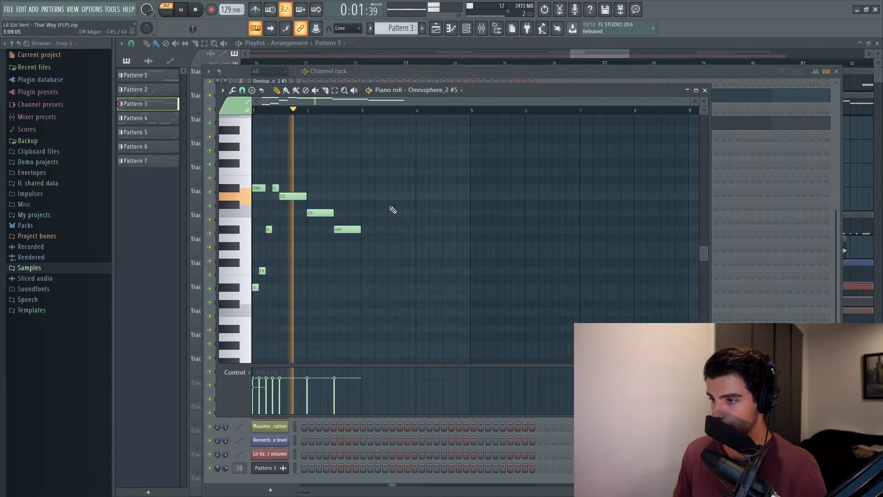
key("space")
Return to the playlist and render Pattern 3 as an audio clip.
left_click(436, 29)
right_click(142, 103)
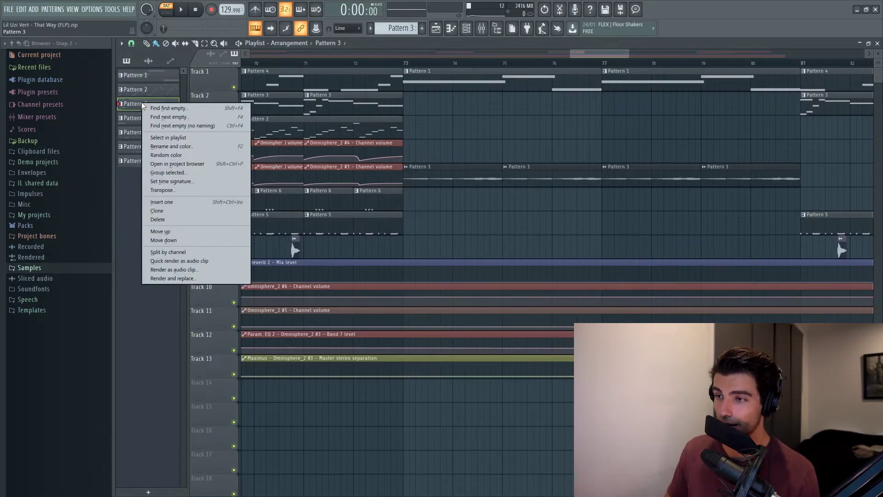
left_click(183, 270)
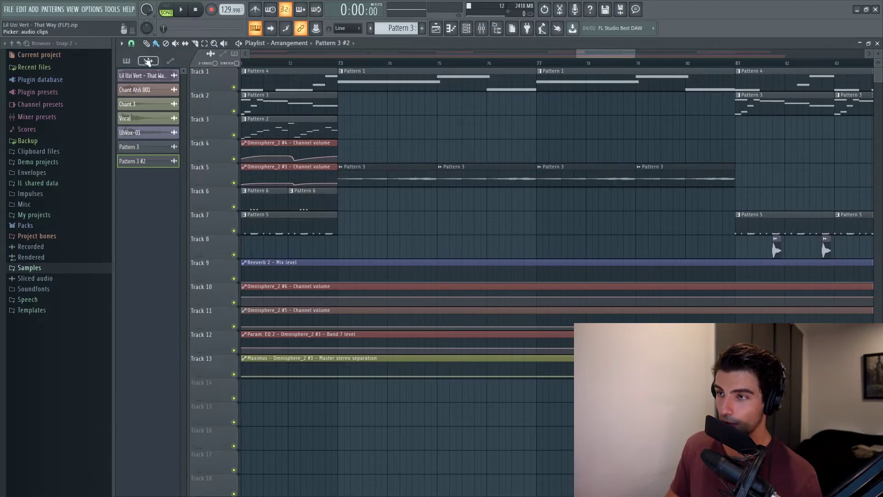
Place the Pattern 3 #2 audio clip on track 3 at about bar 74, solo the track and play the clip from its start.
left_click_drag(138, 163, 407, 131)
left_click_drag(407, 130, 407, 131)
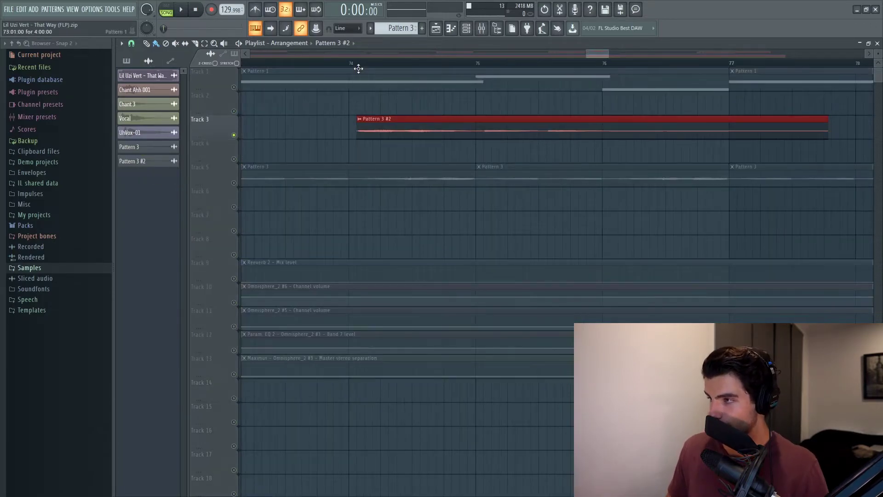
left_click(357, 63)
scroll(495, 147, "down", 5)
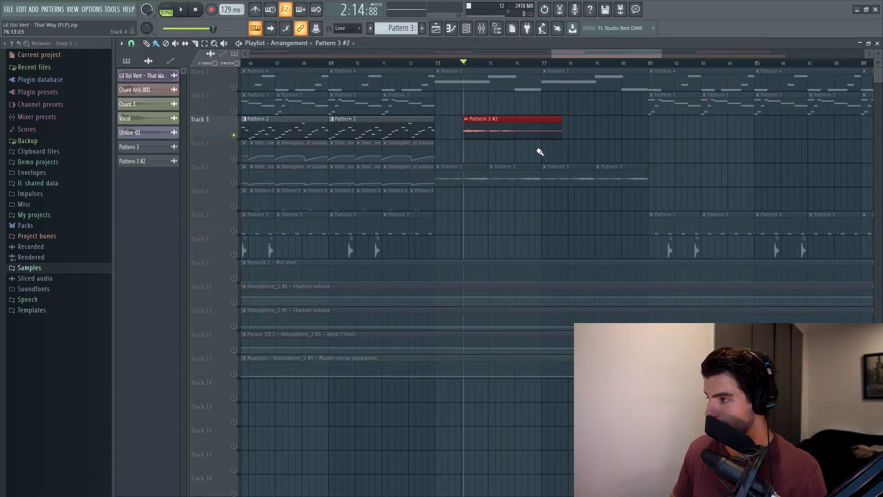
key("space")
scroll(538, 150, "up", 4)
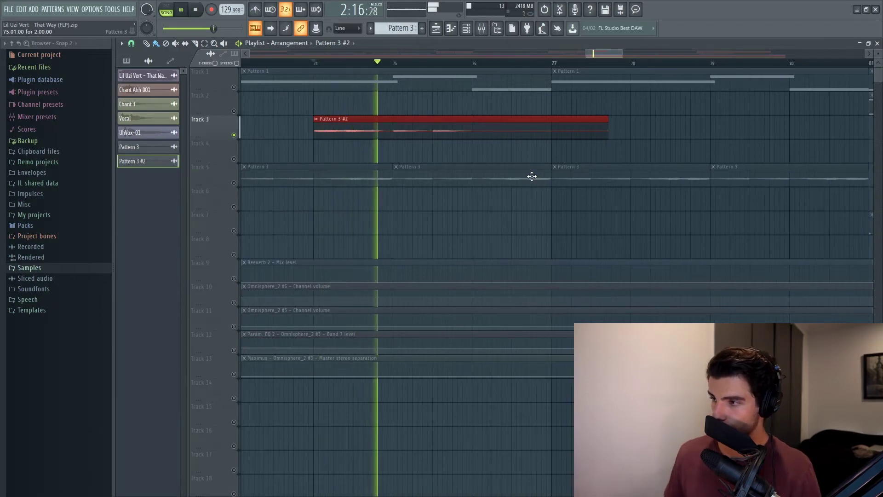
key("space")
Reverse the Pattern 3 #2 sample in its channel settings and play the clip on track 3 from about bar 76.
double_click(364, 122)
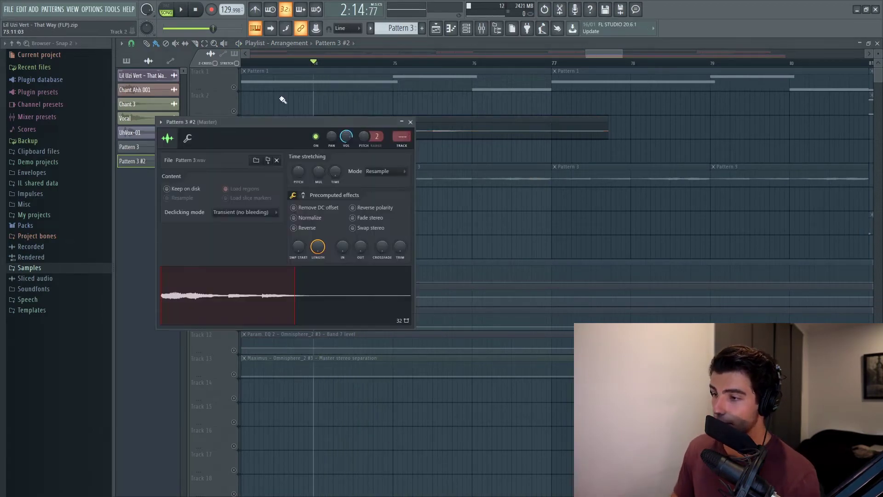
left_click(300, 230)
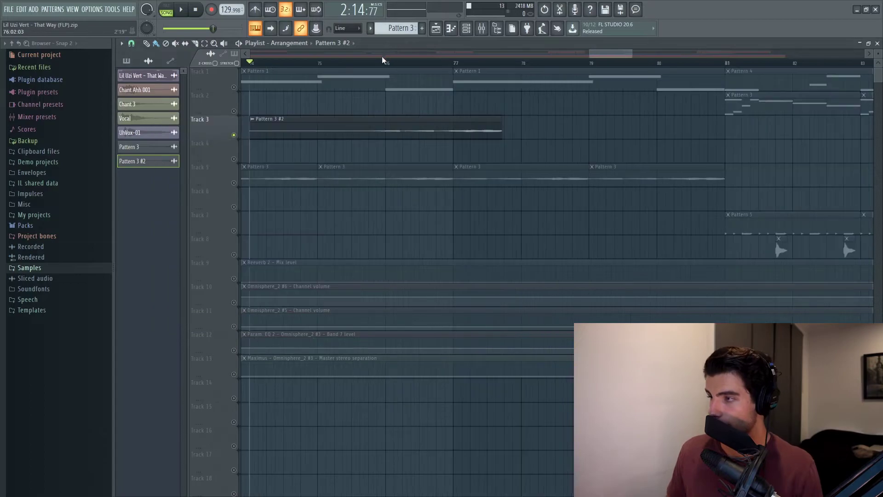
scroll(385, 60, "up", 1)
left_click(378, 63)
key("space")
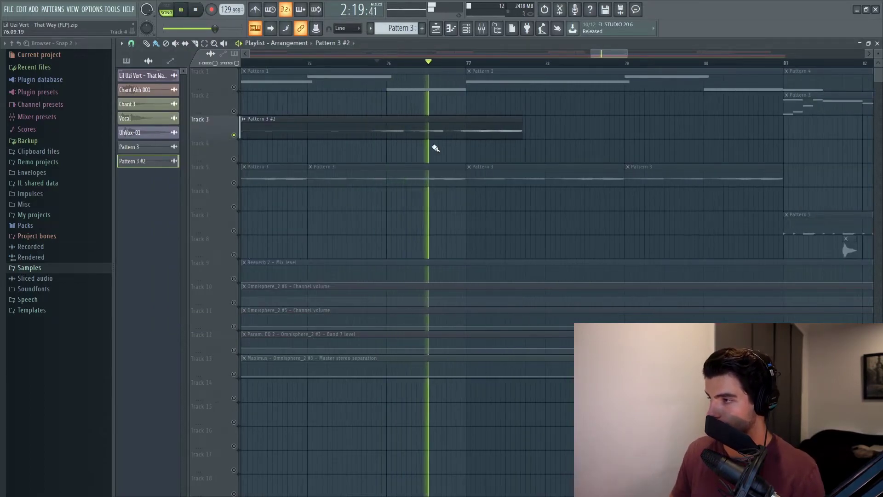